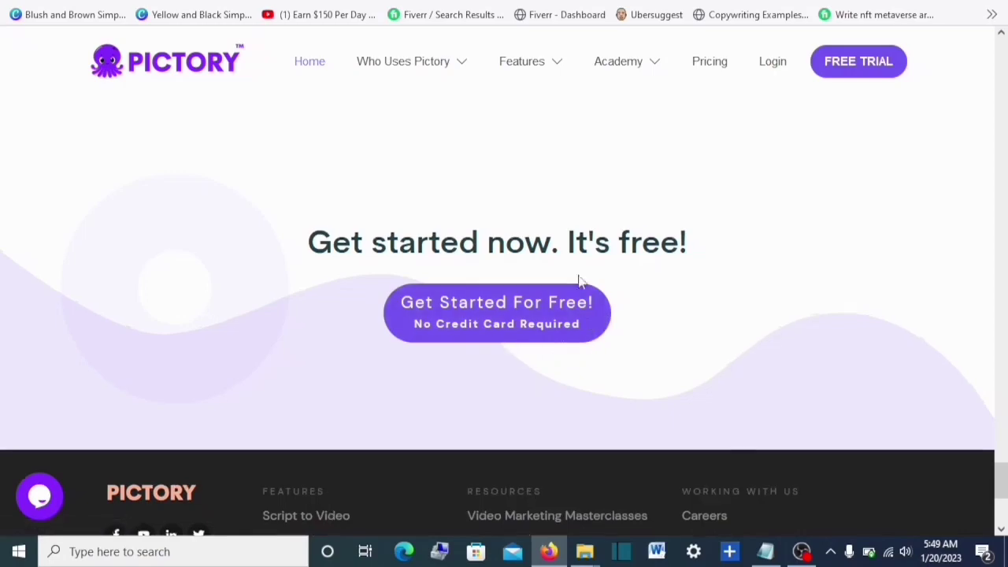
Scroll the pictory.ai home page to the 'Get started now. It's free!' sign-up section.
{"action": "scroll", "coordinate": [564, 331], "scroll_direction": "up", "scroll_amount": 15}
Back at the top of the home page, show the 'Who Uses Pictory' audience dropdown.
{"action": "scroll", "coordinate": [564, 156], "scroll_direction": "up", "scroll_amount": 10}
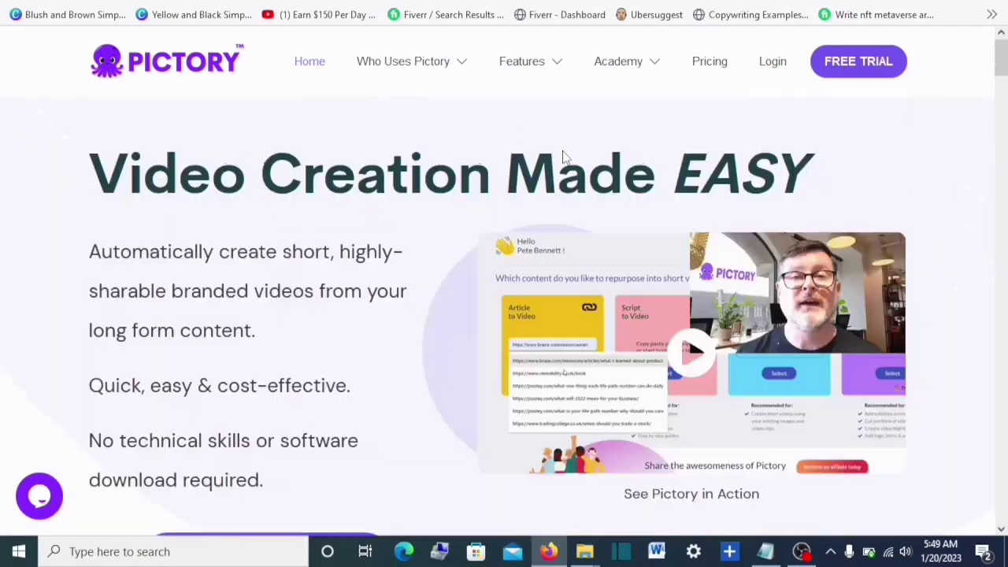
{"action": "mouse_move", "coordinate": [416, 70]}
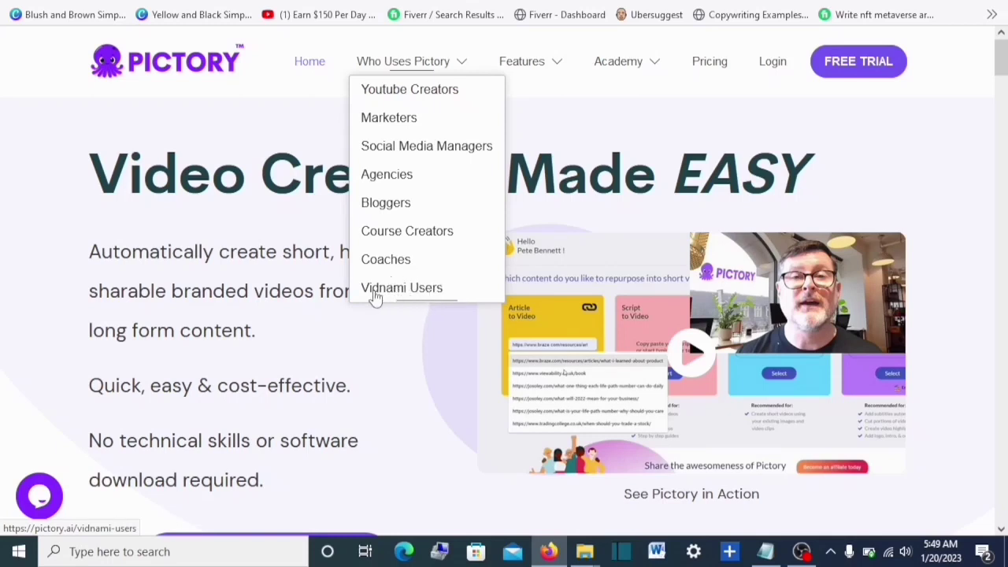
Look over the Features and Academy menus, then go to the Pricing page.
{"action": "mouse_move", "coordinate": [546, 72]}
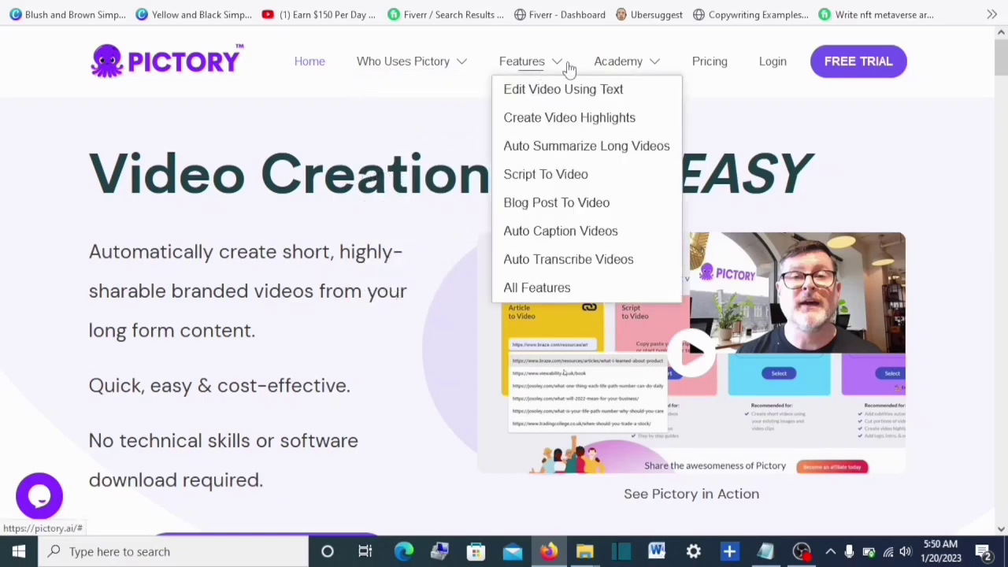
{"action": "mouse_move", "coordinate": [627, 69]}
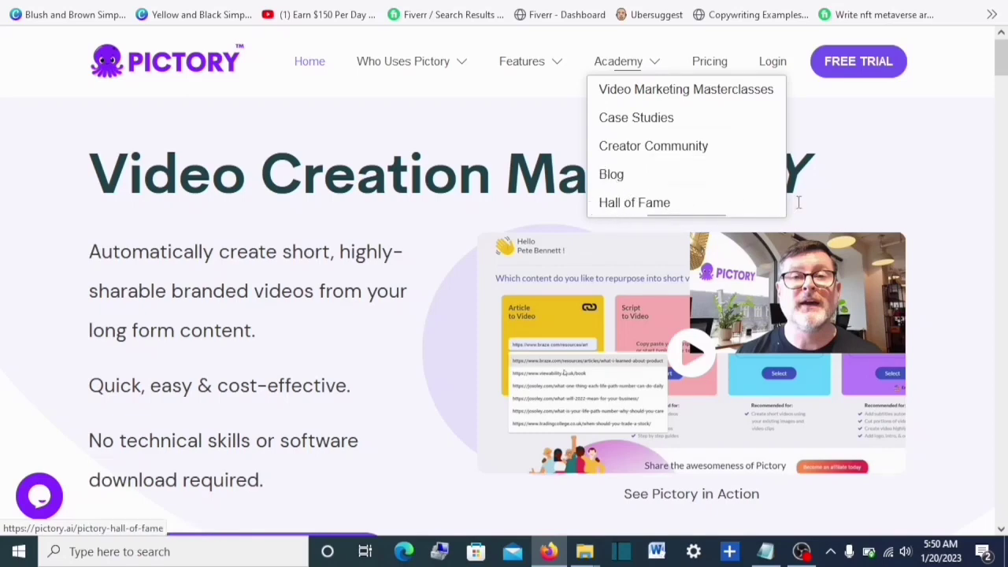
{"action": "left_click", "coordinate": [714, 66]}
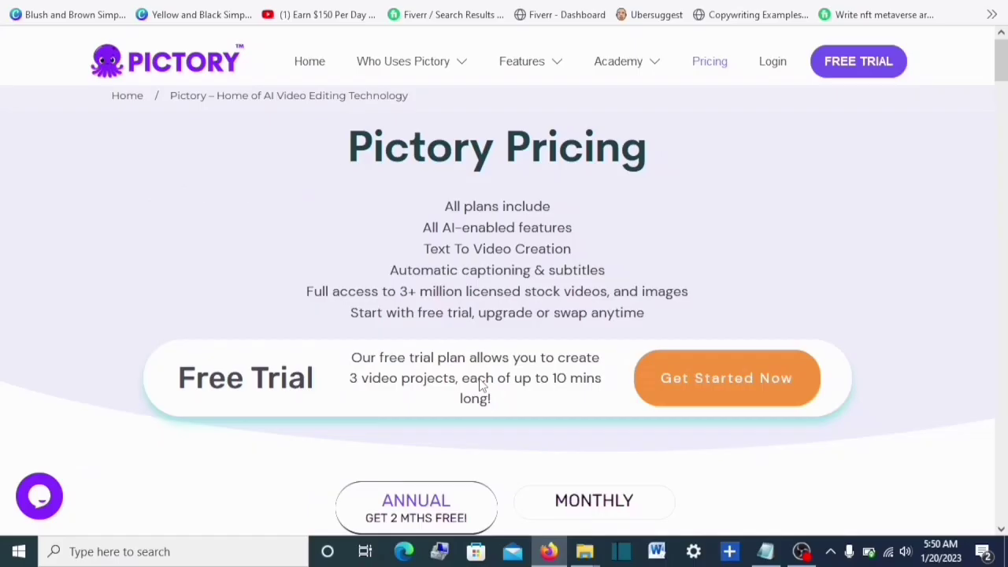
{"action": "scroll", "coordinate": [468, 440], "scroll_direction": "down", "scroll_amount": 2}
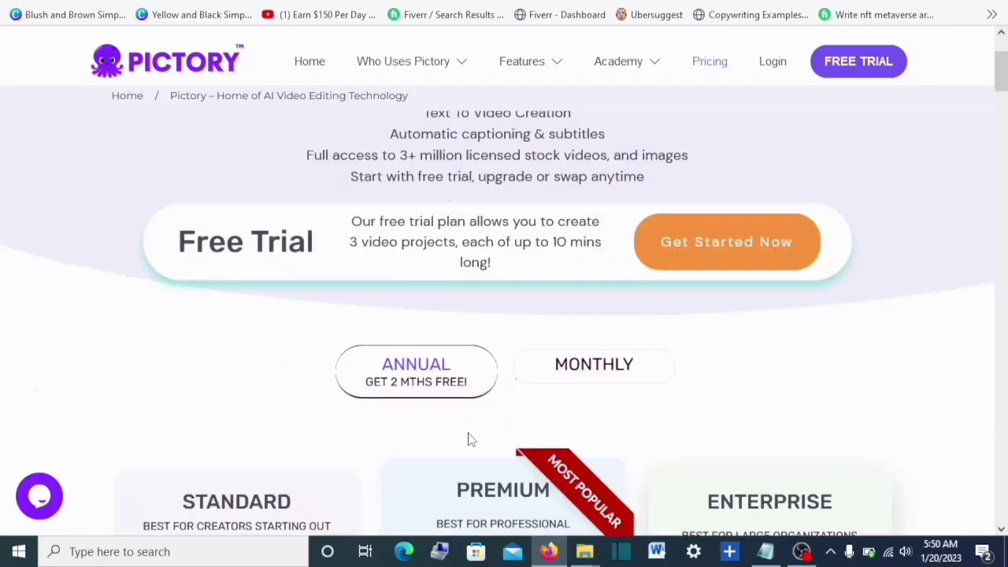
{"action": "scroll", "coordinate": [467, 439], "scroll_direction": "down", "scroll_amount": 1}
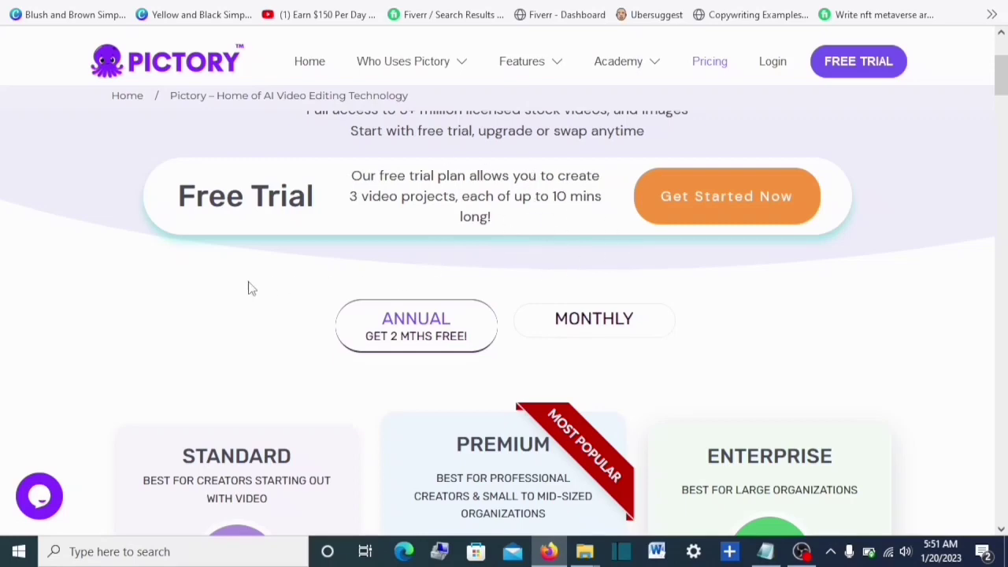
{"action": "scroll", "coordinate": [248, 288], "scroll_direction": "down", "scroll_amount": 8}
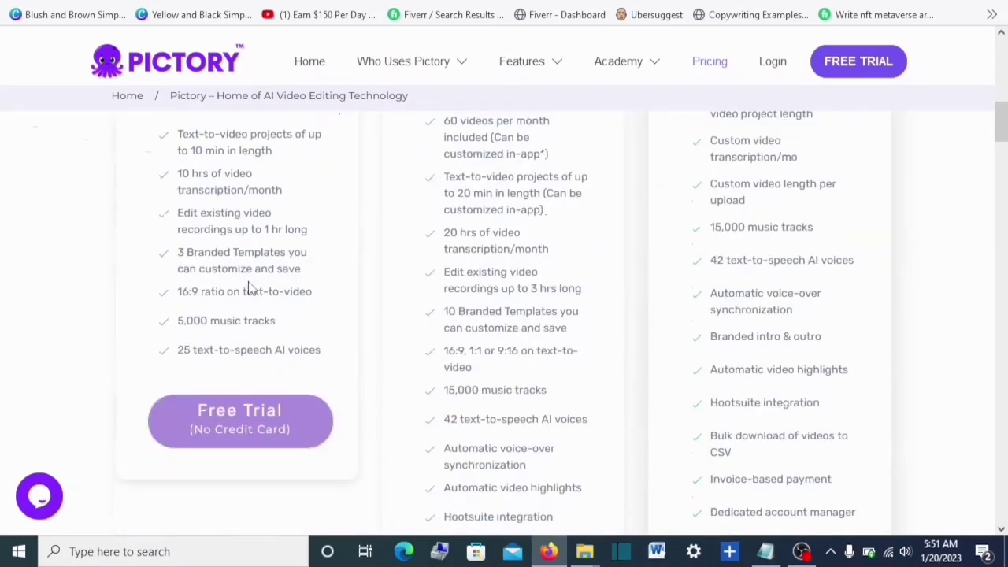
{"action": "scroll", "coordinate": [248, 289], "scroll_direction": "up", "scroll_amount": 4}
{"action": "scroll", "coordinate": [248, 281], "scroll_direction": "up", "scroll_amount": 5}
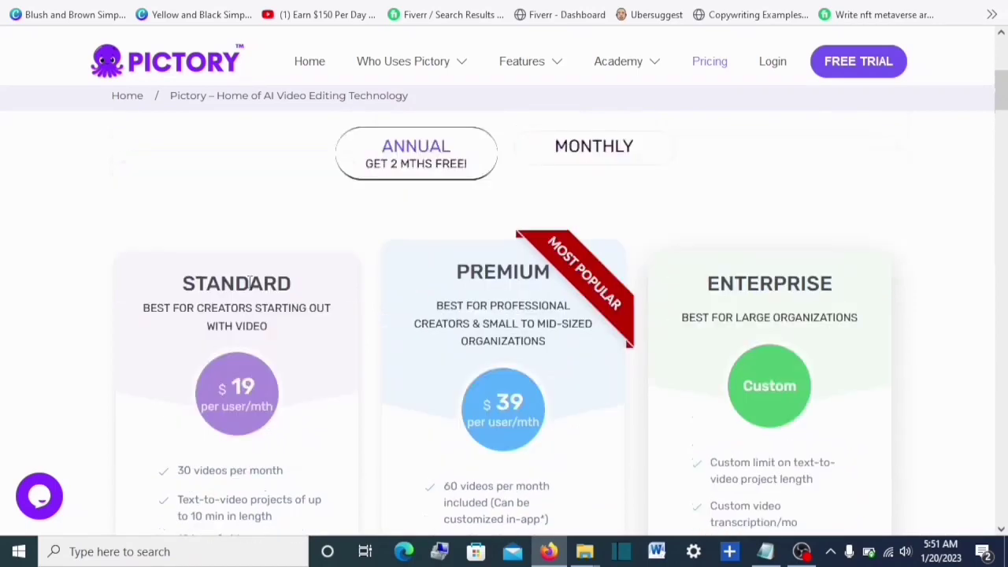
{"action": "scroll", "coordinate": [248, 281], "scroll_direction": "down", "scroll_amount": 3}
{"action": "scroll", "coordinate": [249, 287], "scroll_direction": "down", "scroll_amount": 1}
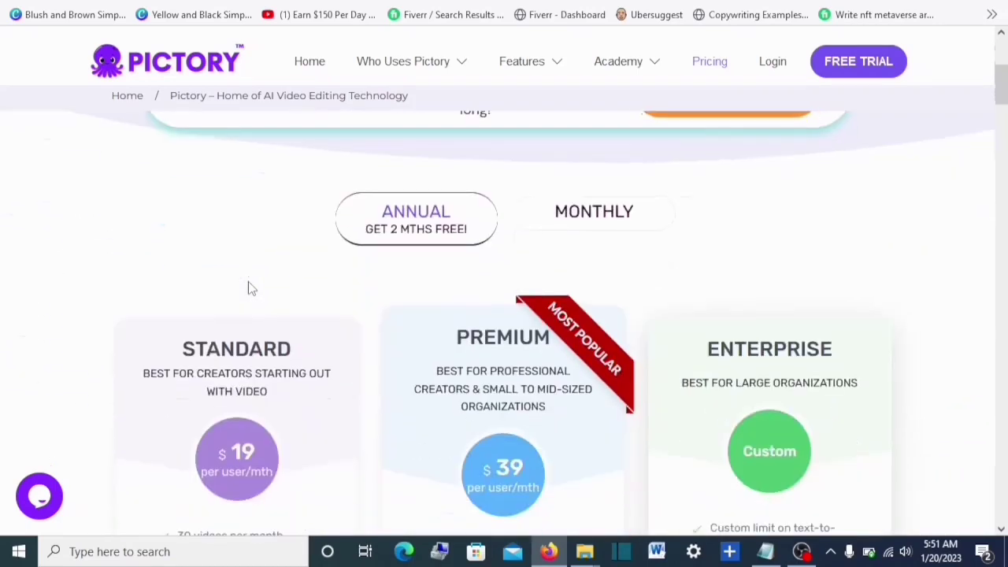
{"action": "scroll", "coordinate": [239, 392], "scroll_direction": "down", "scroll_amount": 3}
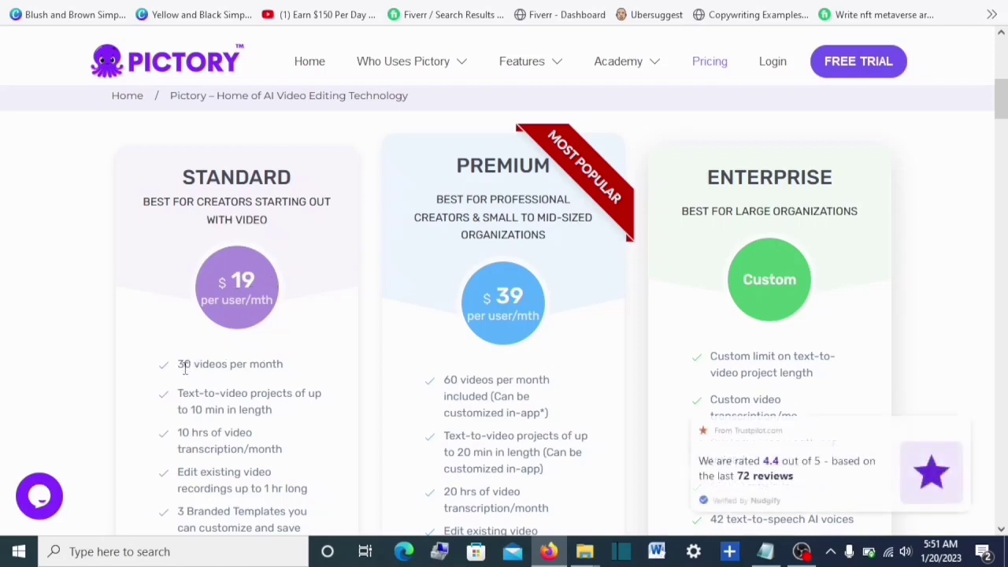
{"action": "scroll", "coordinate": [265, 372], "scroll_direction": "down", "scroll_amount": 1}
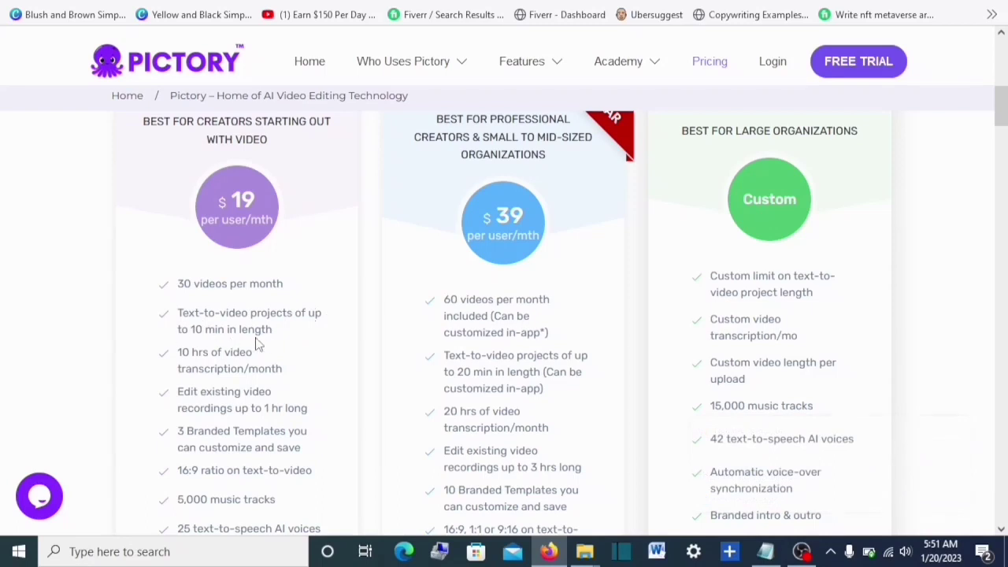
{"action": "scroll", "coordinate": [270, 353], "scroll_direction": "down", "scroll_amount": 1}
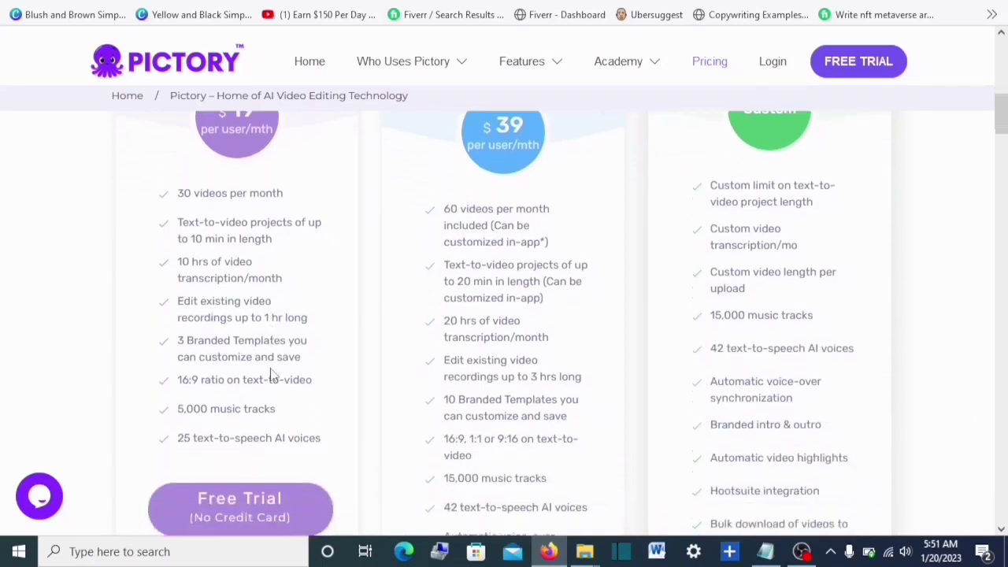
{"action": "scroll", "coordinate": [513, 357], "scroll_direction": "up", "scroll_amount": 3}
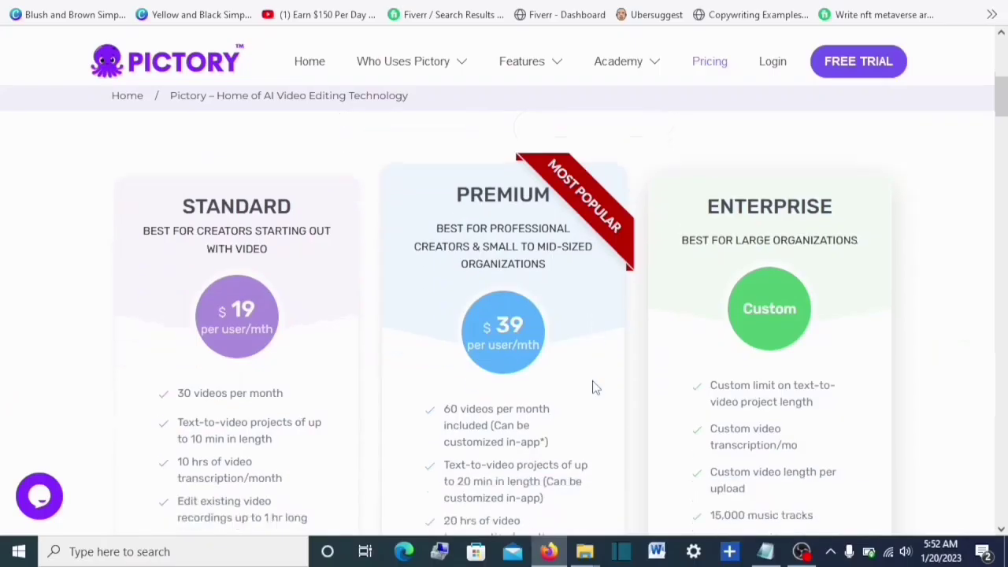
{"action": "scroll", "coordinate": [695, 482], "scroll_direction": "down", "scroll_amount": 2}
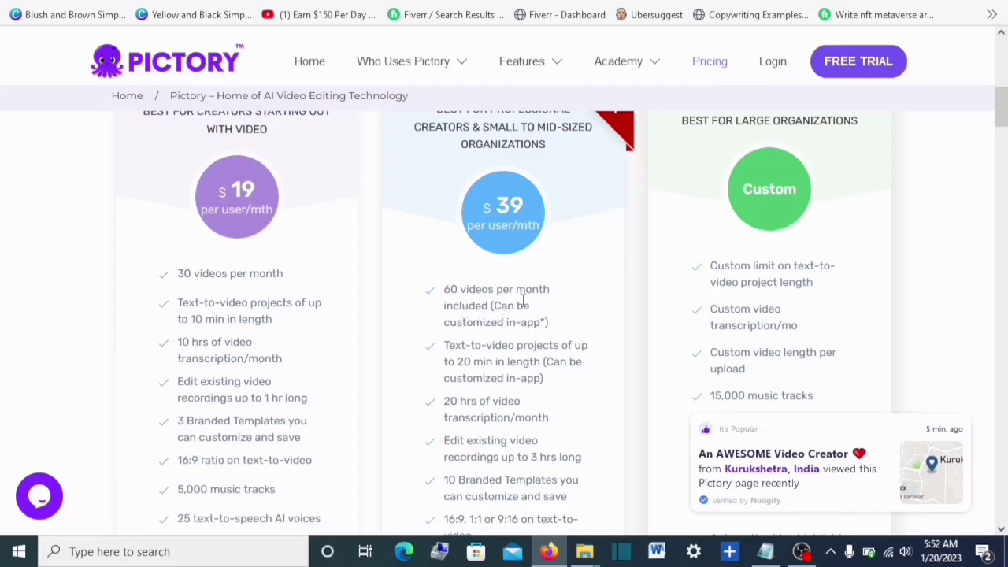
{"action": "scroll", "coordinate": [530, 322], "scroll_direction": "down", "scroll_amount": 3}
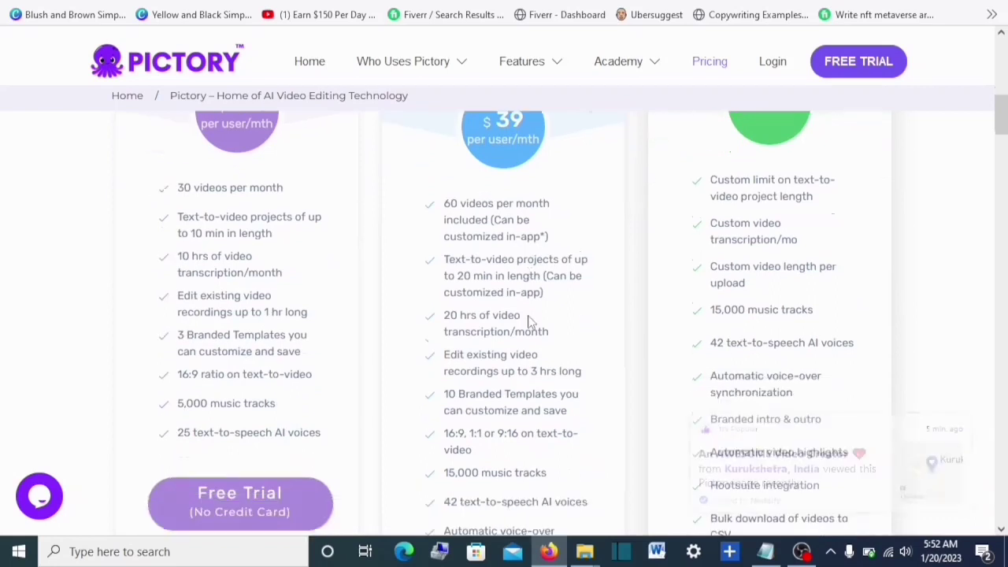
{"action": "scroll", "coordinate": [530, 321], "scroll_direction": "down", "scroll_amount": 2}
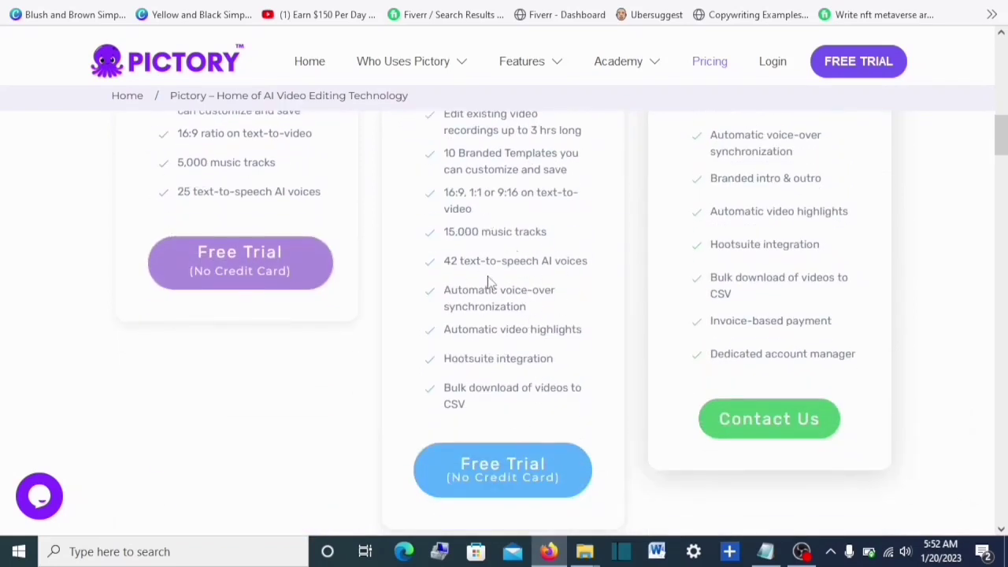
{"action": "scroll", "coordinate": [514, 327], "scroll_direction": "up", "scroll_amount": 1}
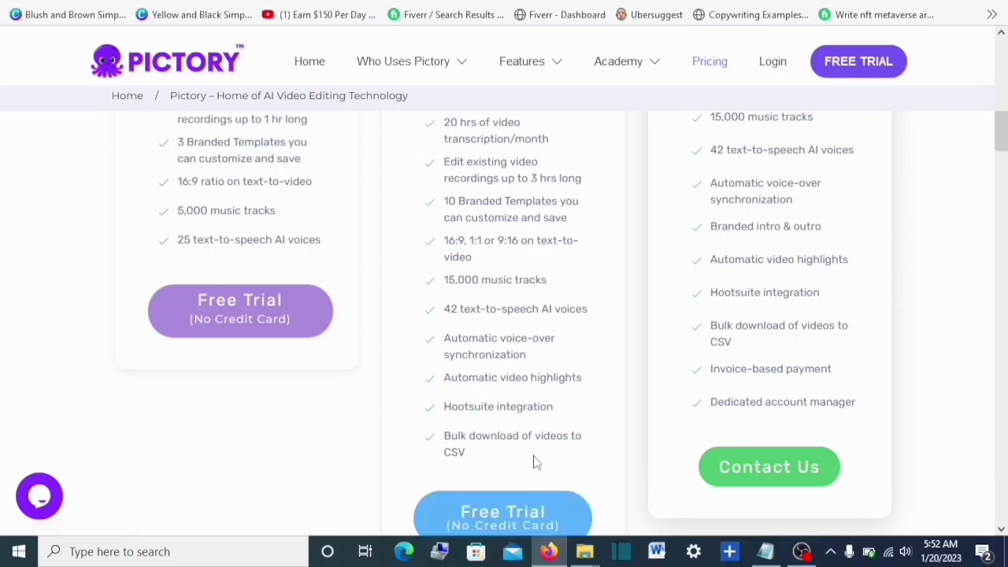
{"action": "scroll", "coordinate": [582, 459], "scroll_direction": "down", "scroll_amount": 2}
{"action": "scroll", "coordinate": [582, 455], "scroll_direction": "up", "scroll_amount": 5}
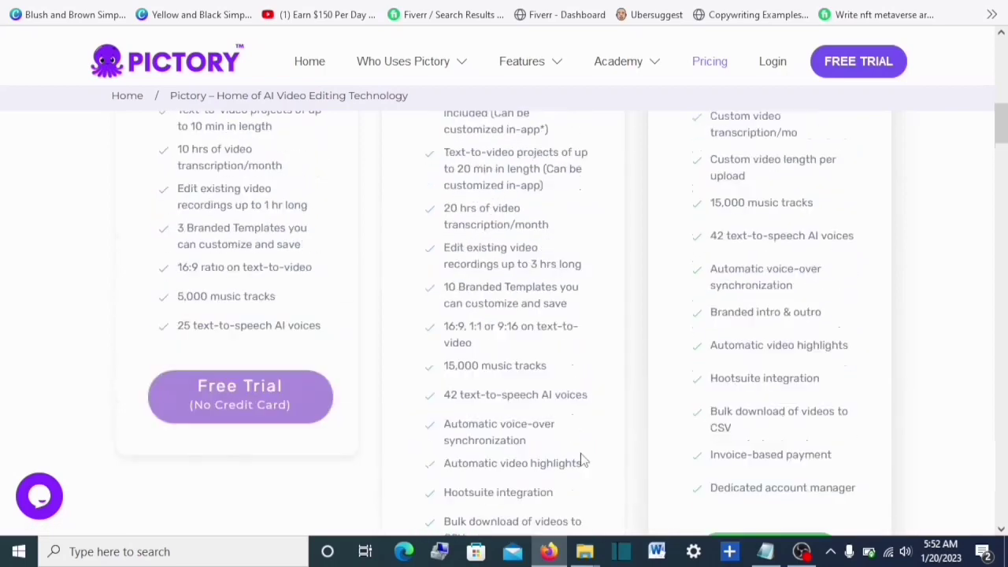
{"action": "scroll", "coordinate": [730, 227], "scroll_direction": "up", "scroll_amount": 5}
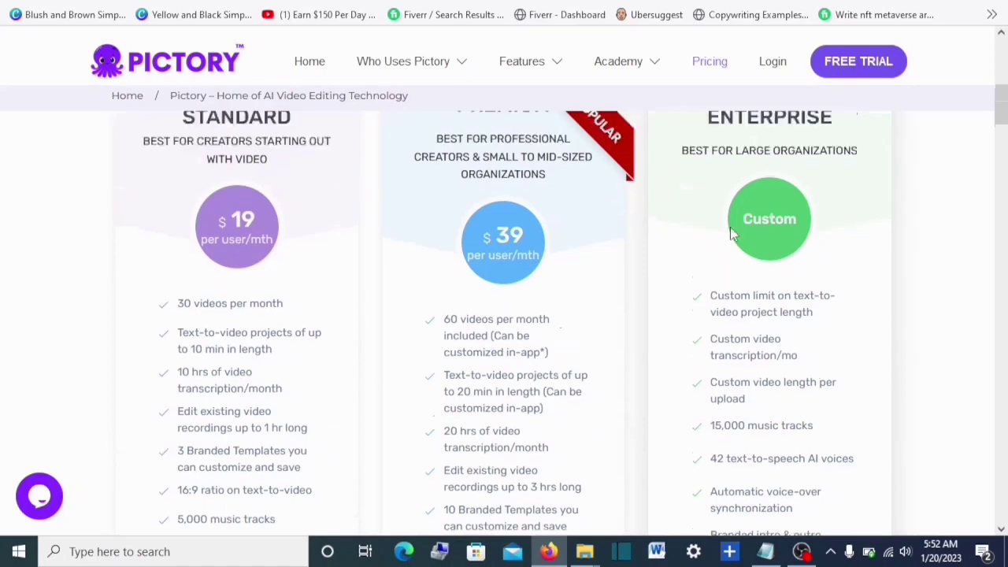
{"action": "scroll", "coordinate": [731, 227], "scroll_direction": "down", "scroll_amount": 5}
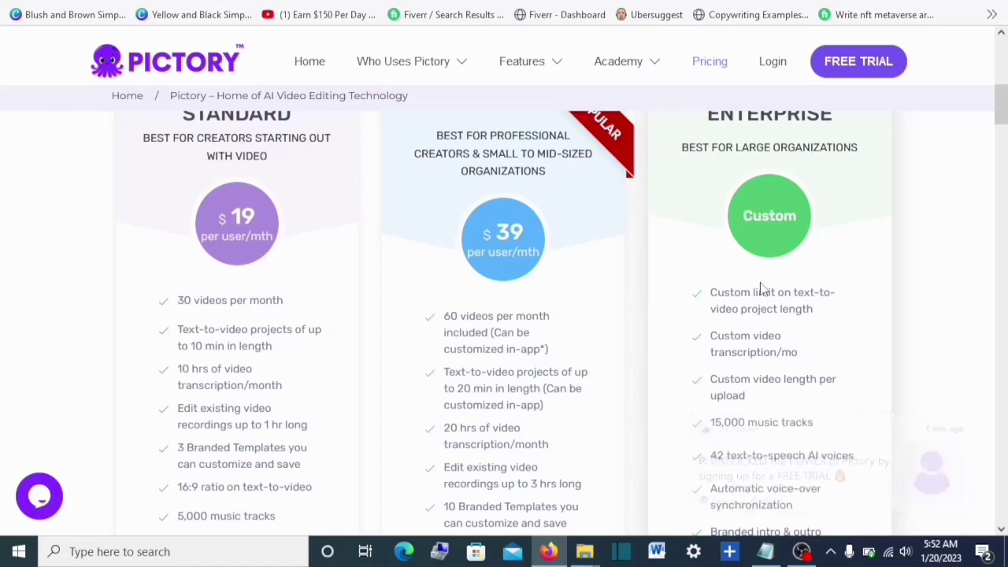
{"action": "scroll", "coordinate": [762, 288], "scroll_direction": "down", "scroll_amount": 3}
{"action": "scroll", "coordinate": [762, 288], "scroll_direction": "down", "scroll_amount": 2}
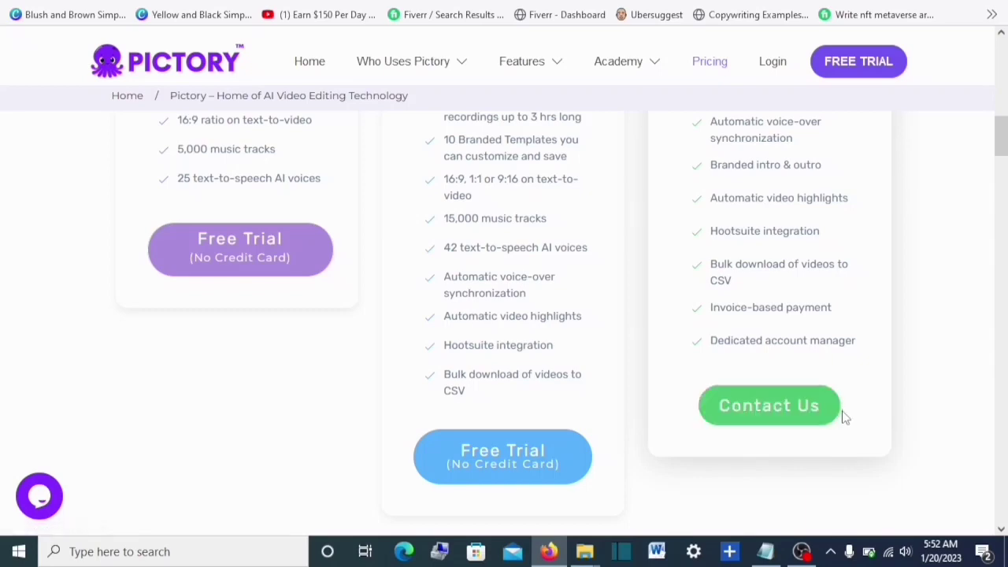
{"action": "scroll", "coordinate": [845, 398], "scroll_direction": "up", "scroll_amount": 5}
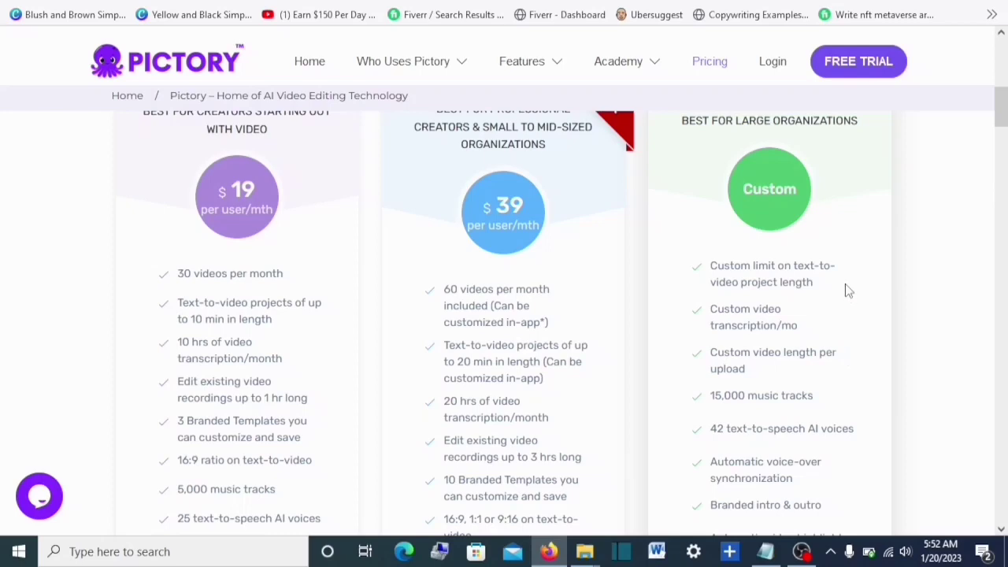
{"action": "scroll", "coordinate": [847, 291], "scroll_direction": "up", "scroll_amount": 7}
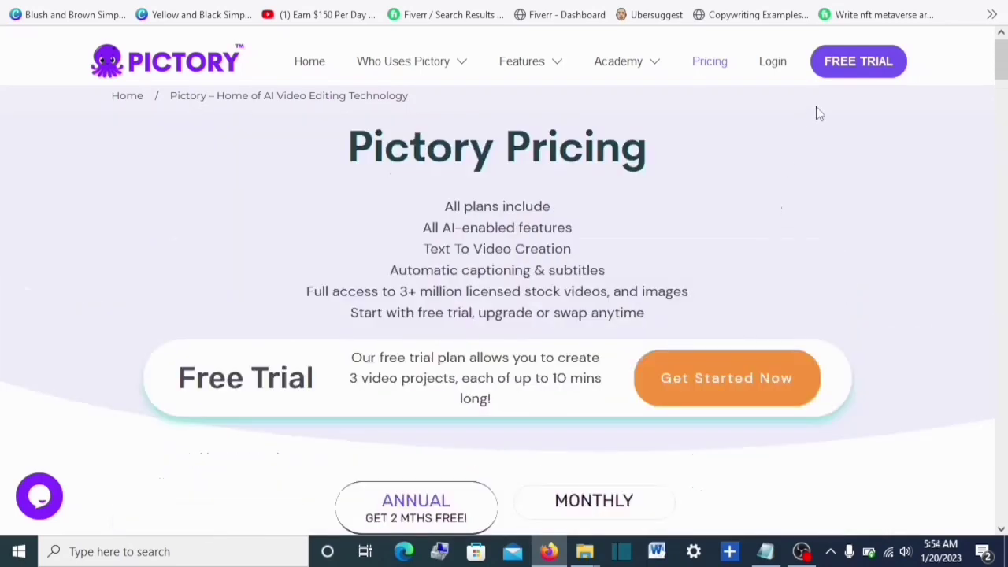
Sign up for the free trial with a name, e-mail and saved password, and confirm account creation.
{"action": "left_click", "coordinate": [854, 64]}
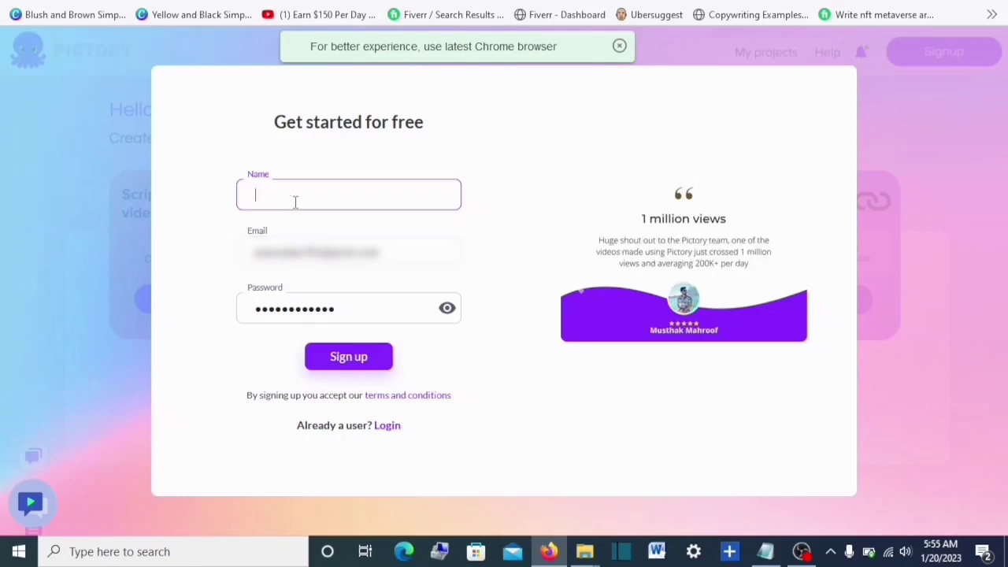
{"action": "type", "text": "giftdan"}
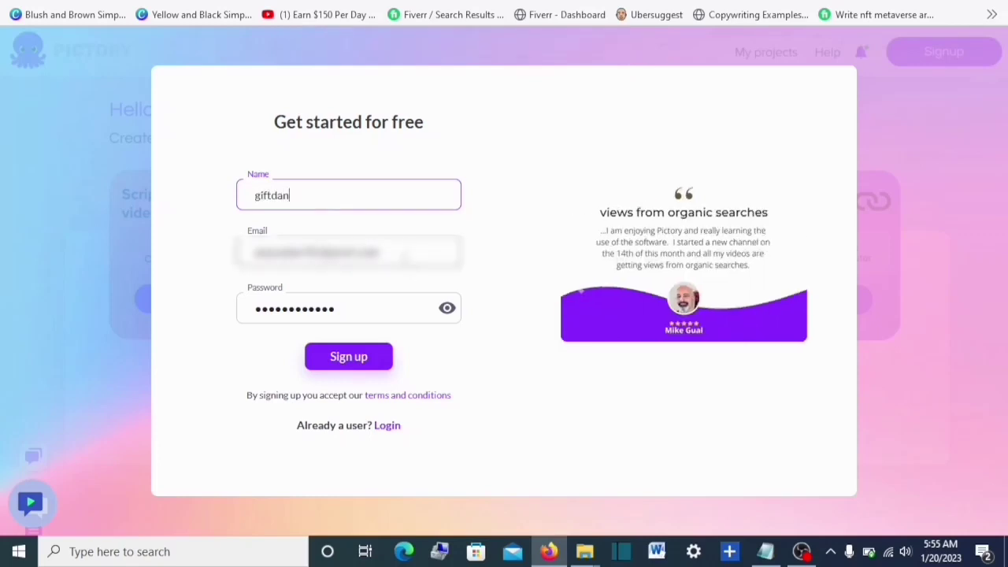
{"action": "key", "text": "Tab"}
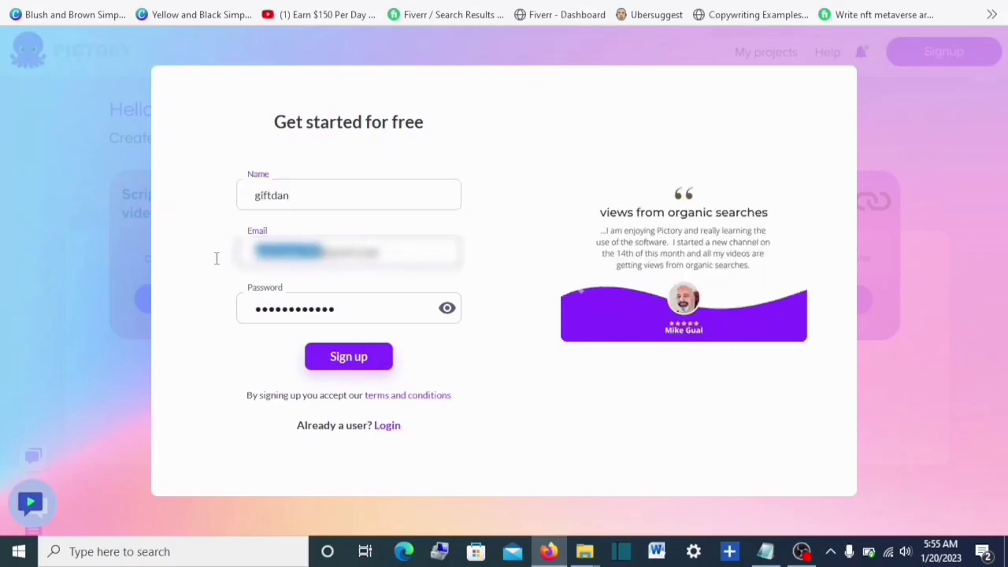
{"action": "left_click", "coordinate": [445, 308]}
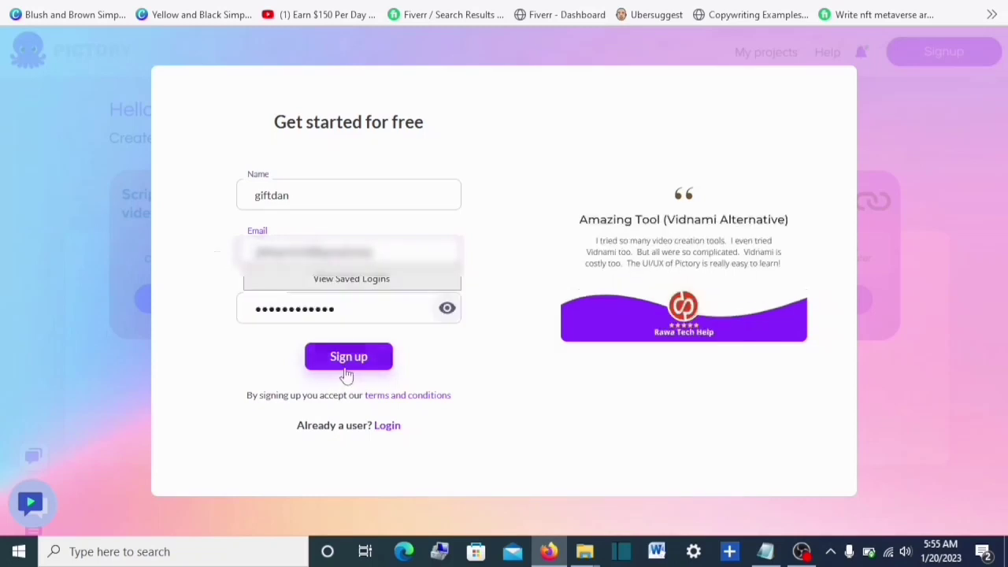
{"action": "left_click", "coordinate": [344, 360]}
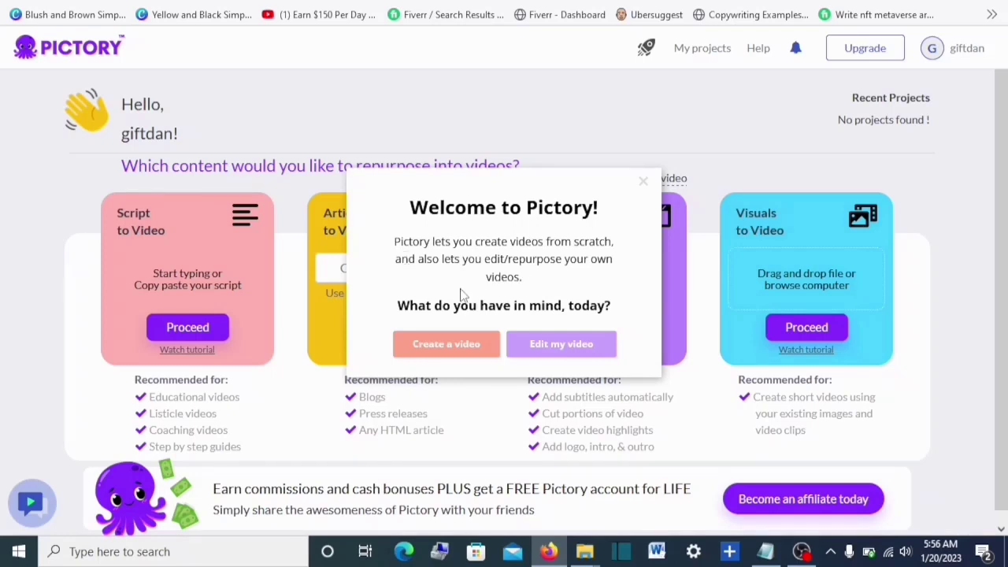
Close the 'Welcome to Pictory!' dialog to reveal the four repurposing options.
{"action": "left_click", "coordinate": [554, 348]}
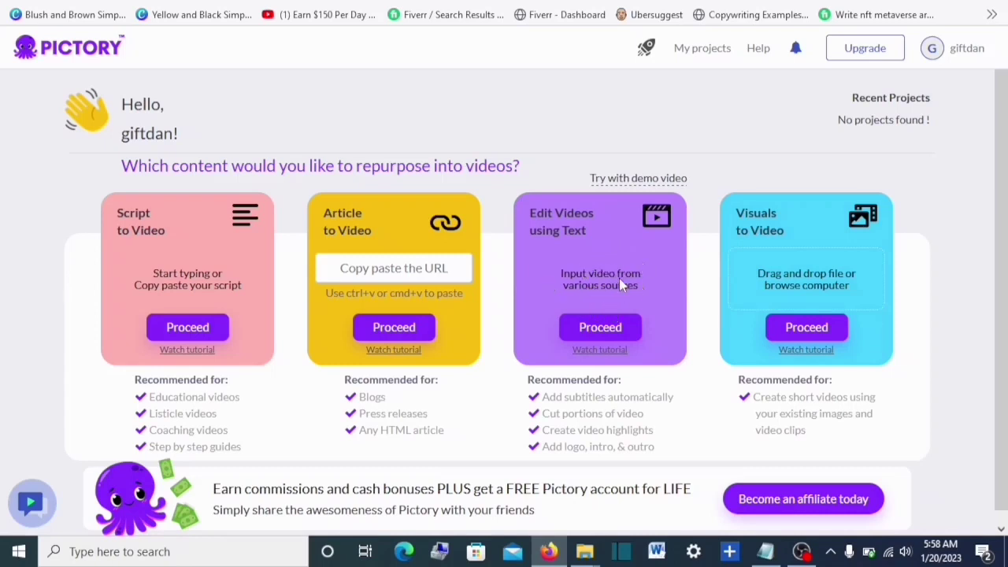
{"action": "mouse_move", "coordinate": [585, 552]}
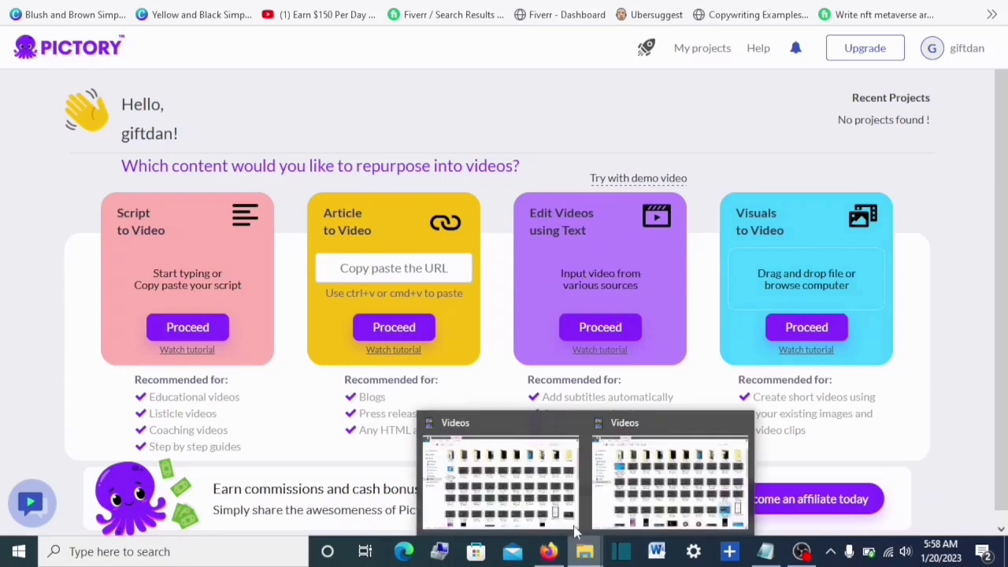
{"action": "left_click", "coordinate": [530, 466]}
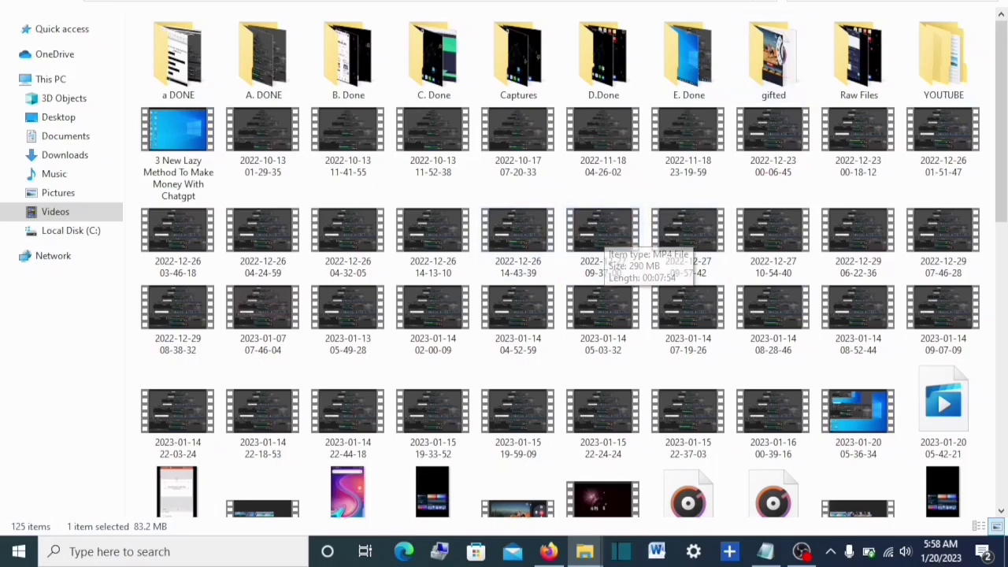
{"action": "key", "text": "alt+Tab"}
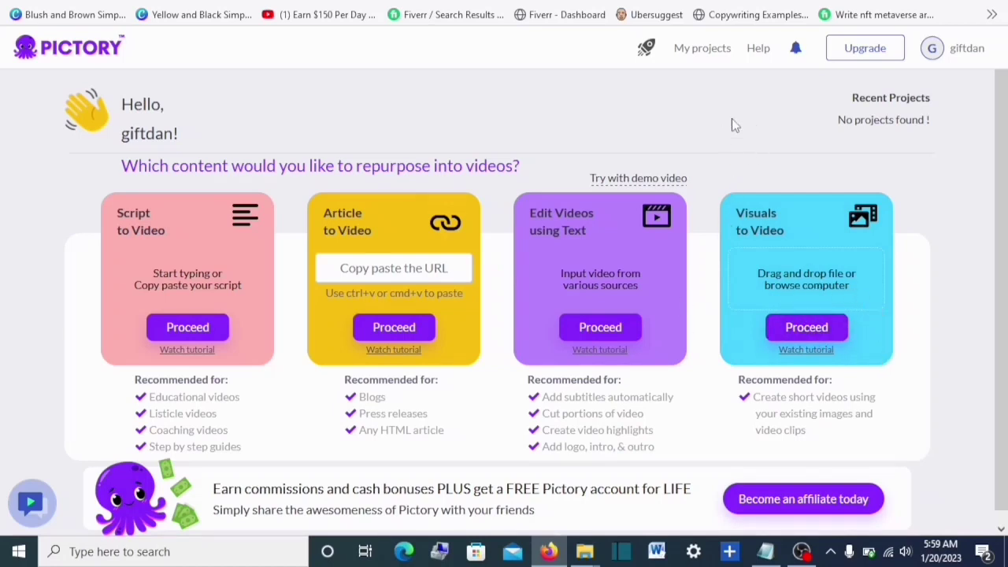
Create a Script to Video project named 'welcome', paste the welcome script without blank lines, and proceed.
{"action": "left_click", "coordinate": [182, 329]}
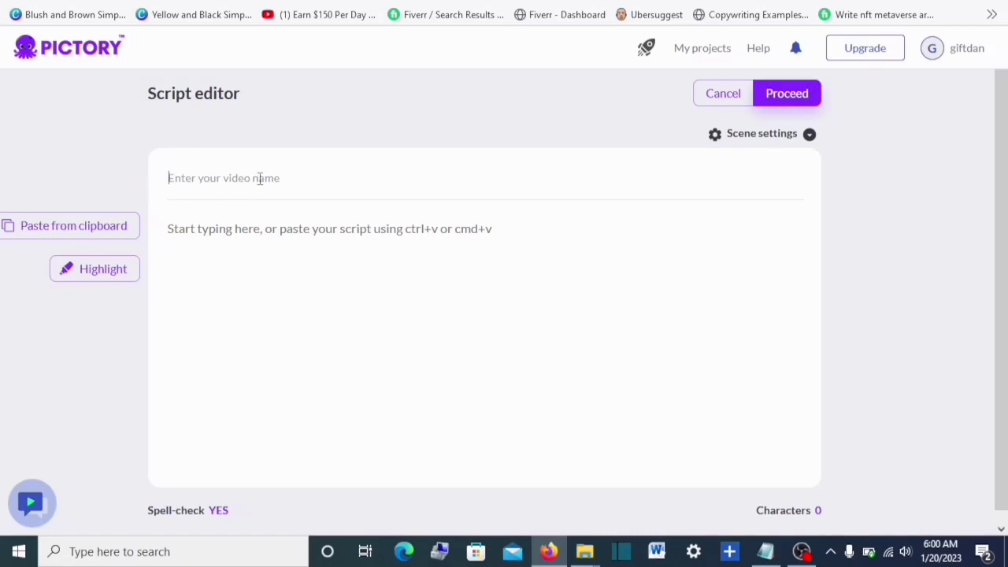
{"action": "type", "text": "welcome"}
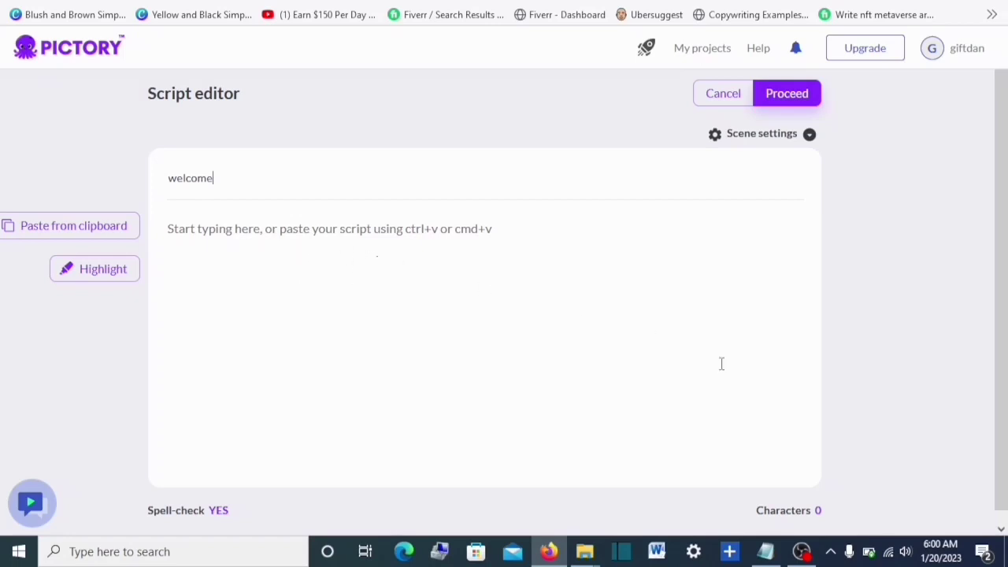
{"action": "left_click", "coordinate": [286, 259]}
{"action": "type", "text": "\"Welcome to my channel! In today's video, we'll be taking a closer look at pictory. We'll be reviewing its features, performance, and overall value to help you decide if it's the right fit for you. So, sit back, relax and join us as we dive into the world of pictory. Don't forget to like and subscribe for more reviews just like this one! Let's get started.\""}
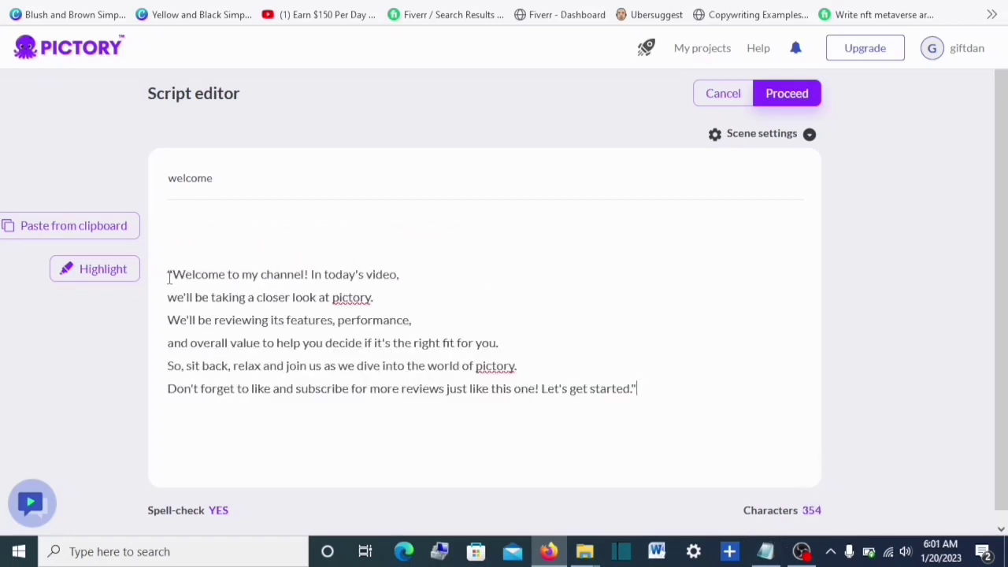
{"action": "key", "text": "BackSpace"}
{"action": "key", "text": "BackSpace"}
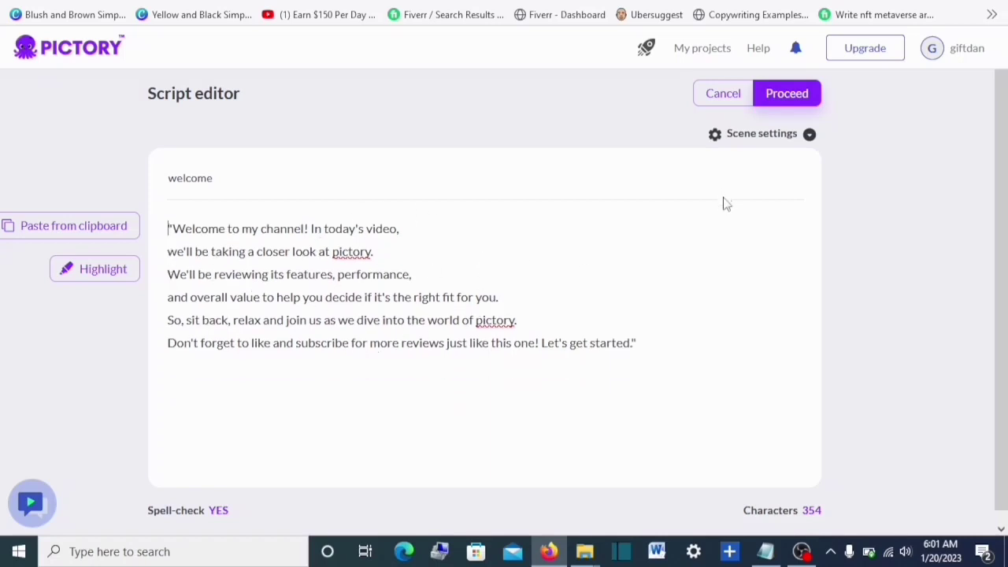
{"action": "left_click", "coordinate": [800, 101]}
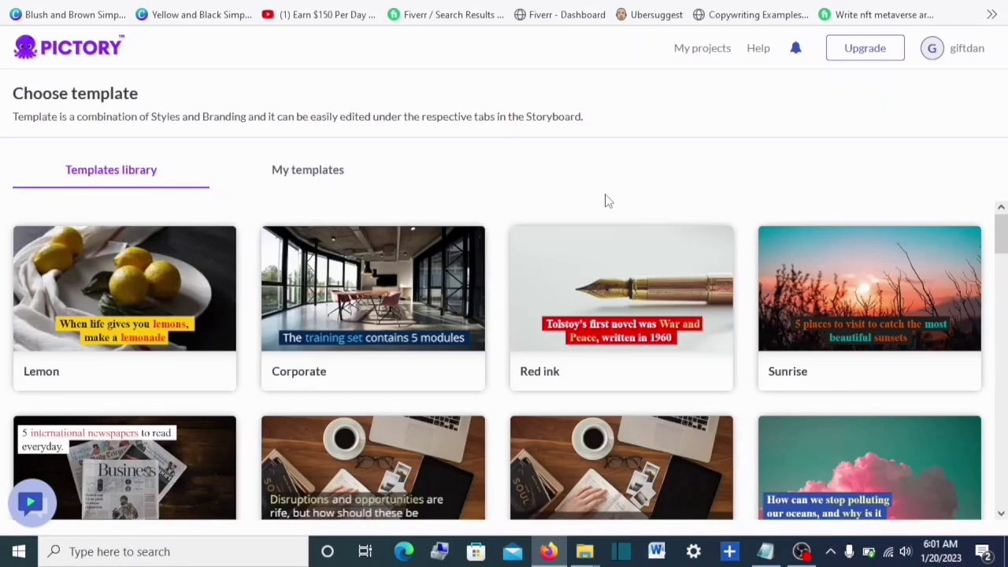
Pick the Corporate template in 16:9 to start building the storyboard.
{"action": "scroll", "coordinate": [469, 308], "scroll_direction": "down", "scroll_amount": 2}
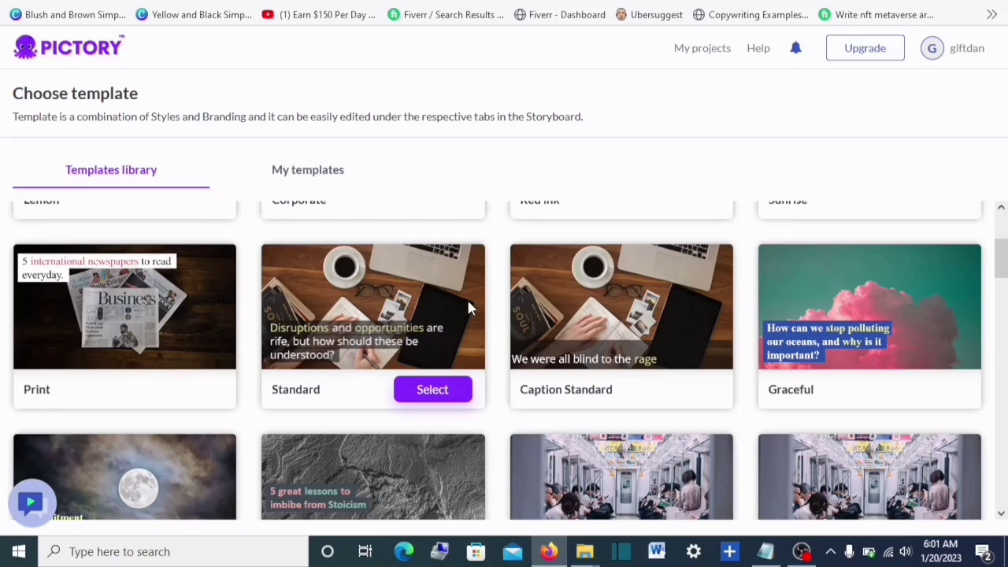
{"action": "scroll", "coordinate": [466, 297], "scroll_direction": "up", "scroll_amount": 2}
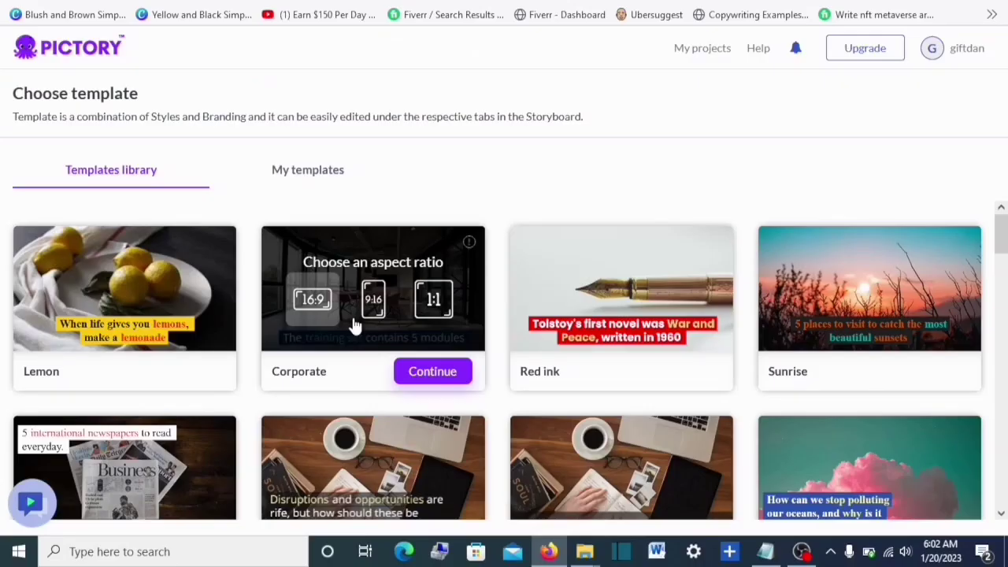
{"action": "left_click", "coordinate": [338, 319]}
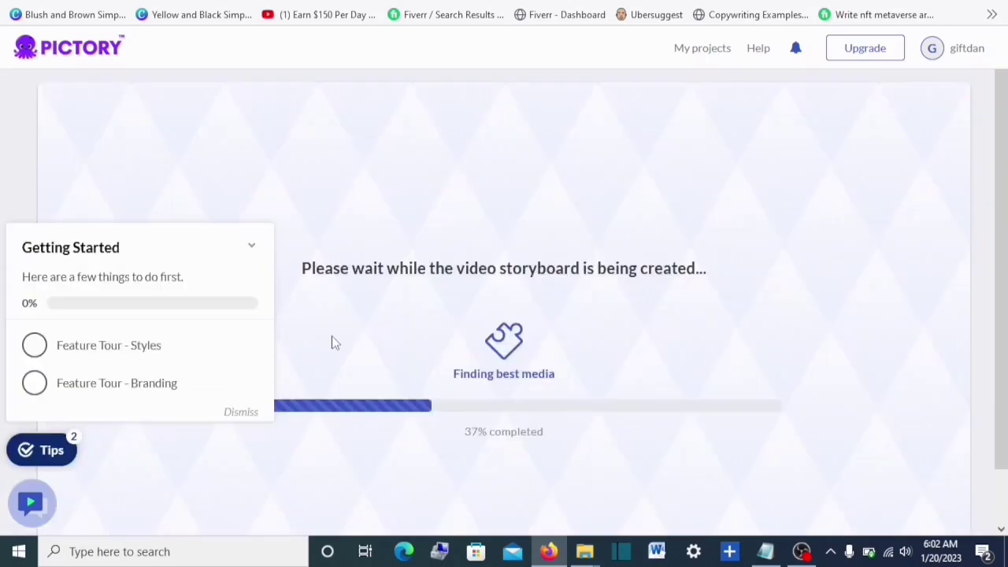
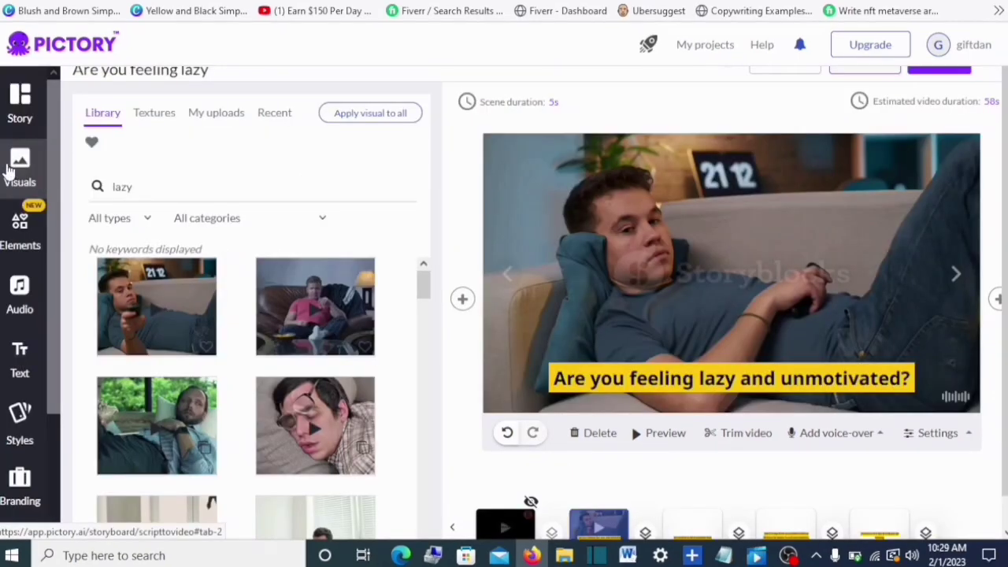
Browse the 'lazy' stock results and use the man sleeping on the sofa clip for Scene 1.
{"action": "left_click", "coordinate": [16, 169]}
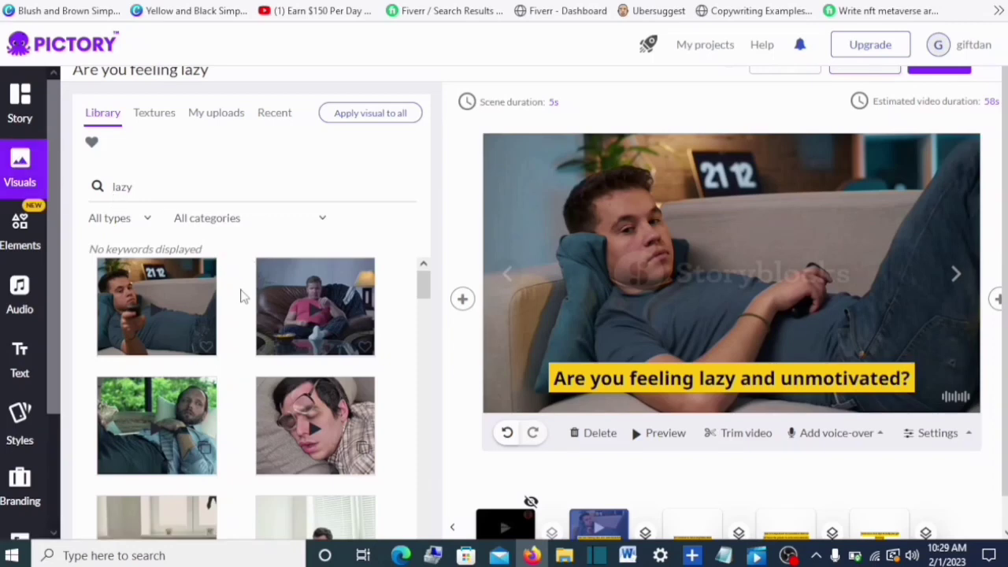
{"action": "scroll", "coordinate": [243, 295], "scroll_direction": "down", "scroll_amount": 1}
{"action": "scroll", "coordinate": [243, 295], "scroll_direction": "down", "scroll_amount": 3}
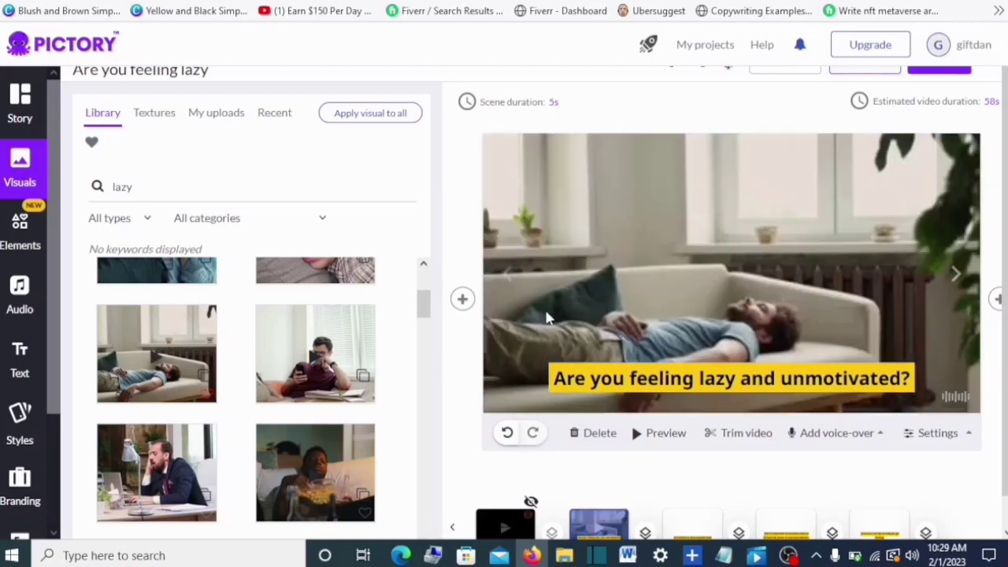
{"action": "scroll", "coordinate": [725, 456], "scroll_direction": "down", "scroll_amount": 1}
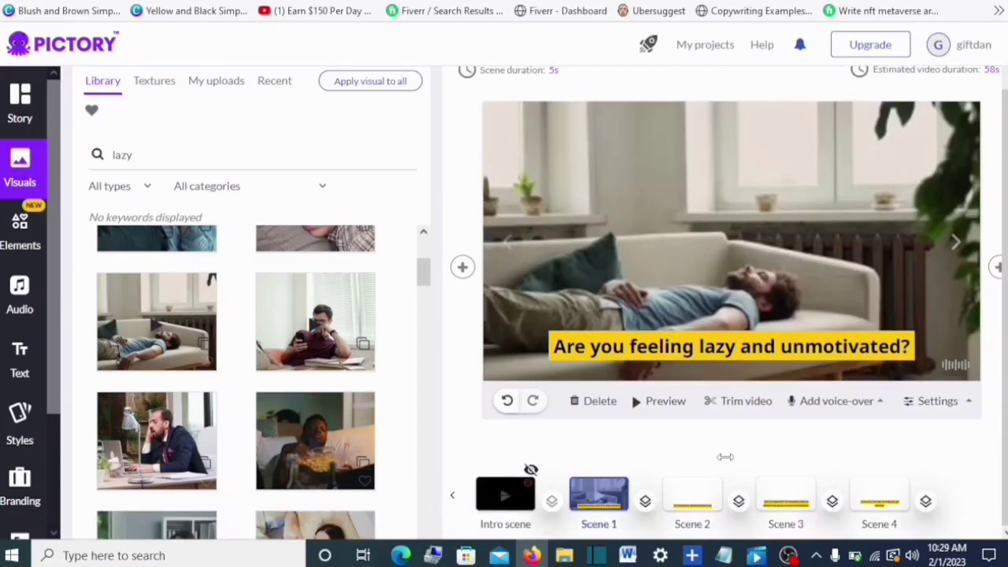